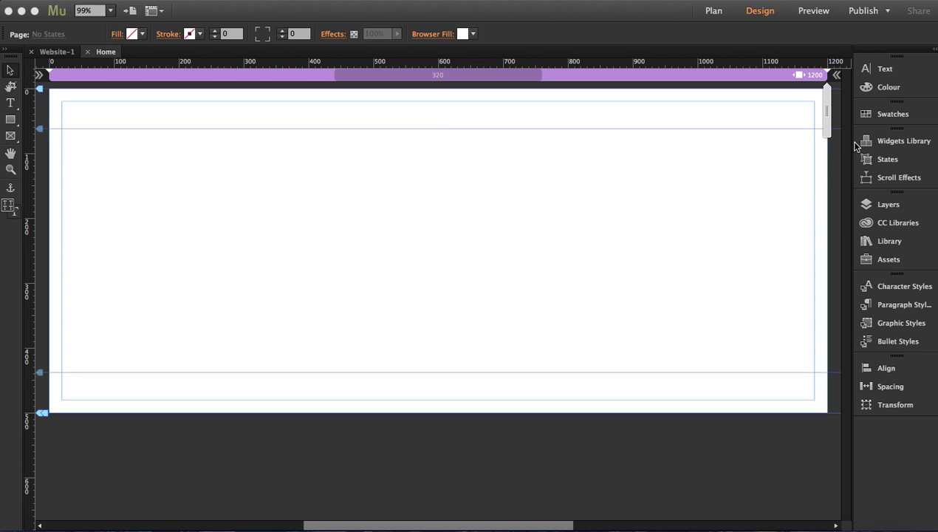
Drag the Full screen slideshow widget from the Widgets Library's Slideshows category onto the Home page
click(886, 143)
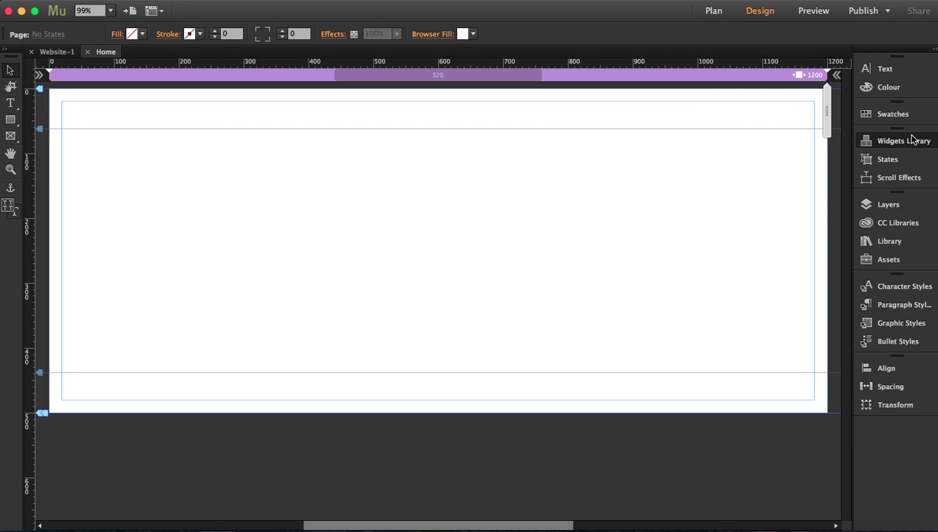
click(908, 141)
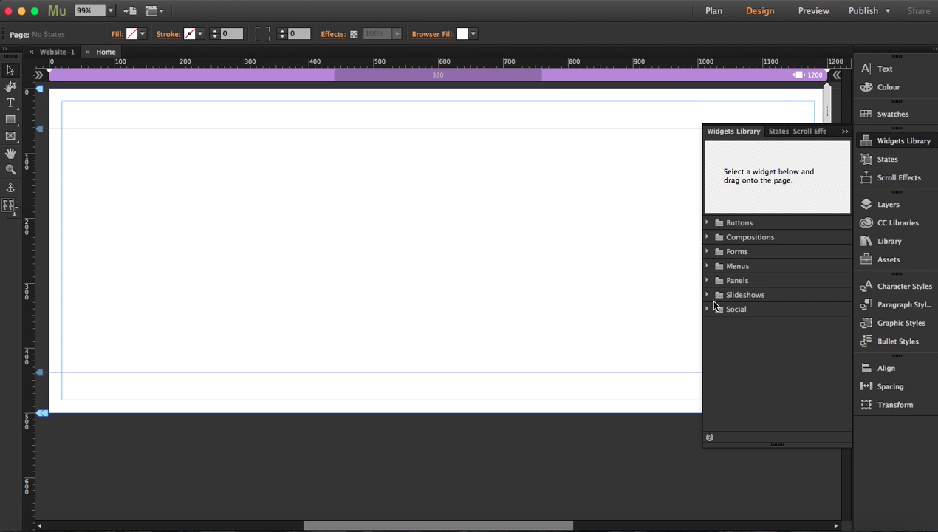
click(706, 294)
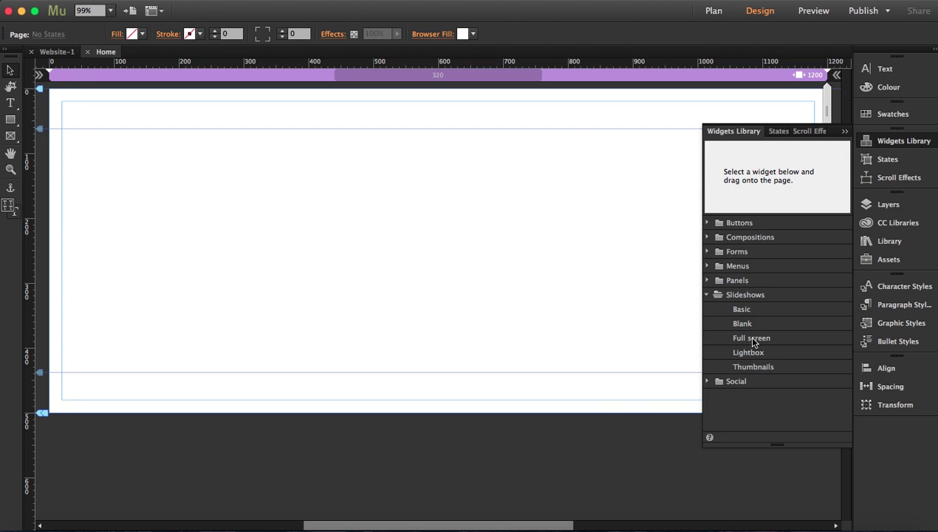
click(772, 341)
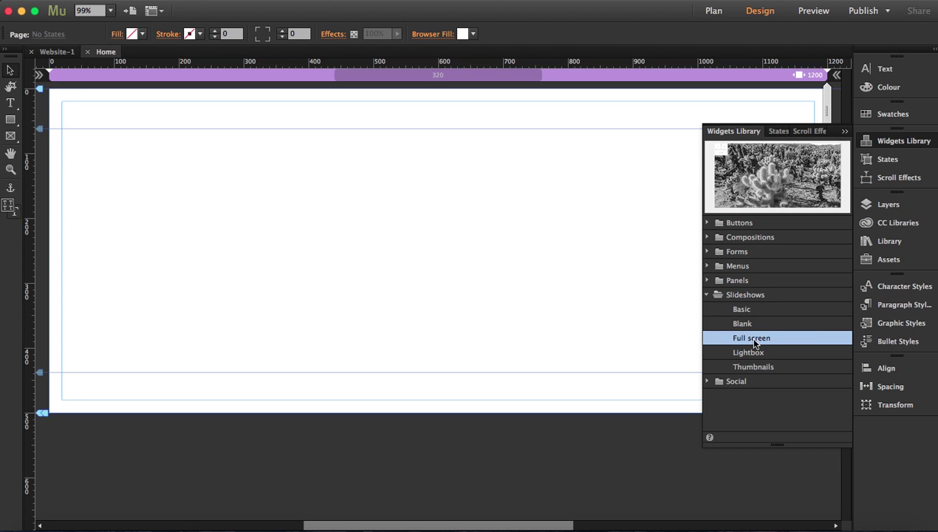
drag(753, 341, 298, 167)
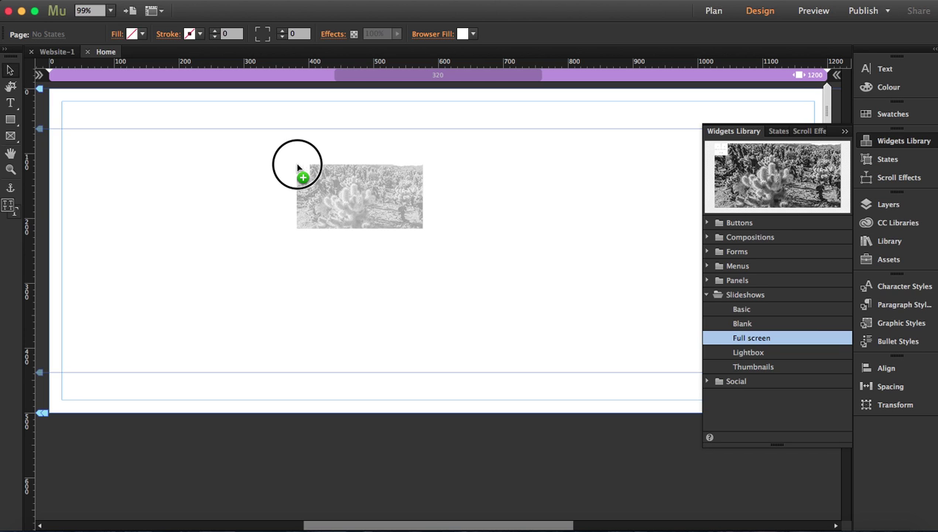
drag(297, 166, 298, 167)
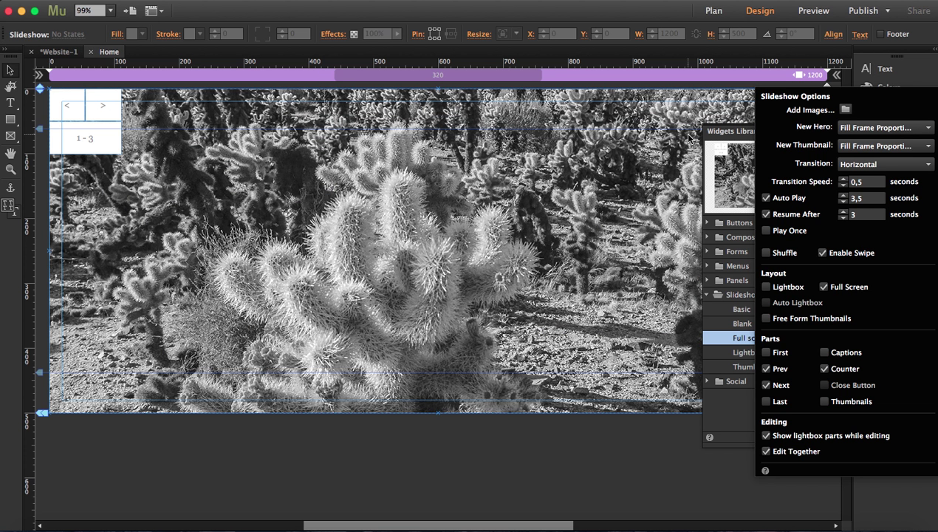
key(Escape)
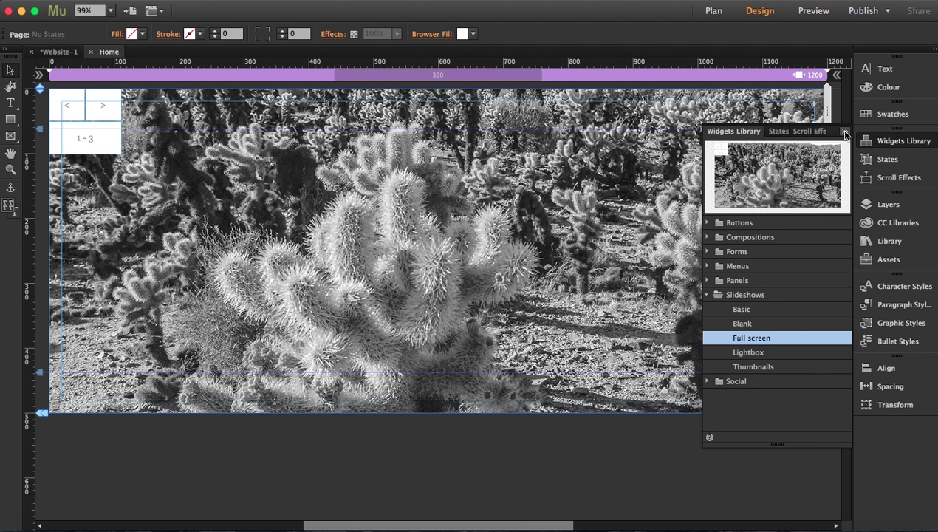
click(884, 137)
In Slideshow Options, set thumbnails to fill proportionally and the transition to Fade, keeping full-screen layout
scroll(672, 222, right, 2)
scroll(672, 225, right, 2)
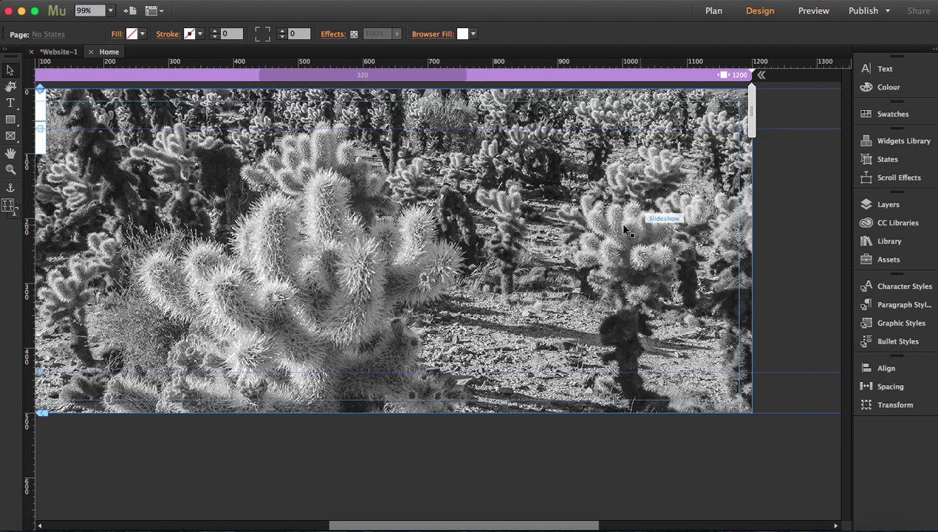
click(591, 225)
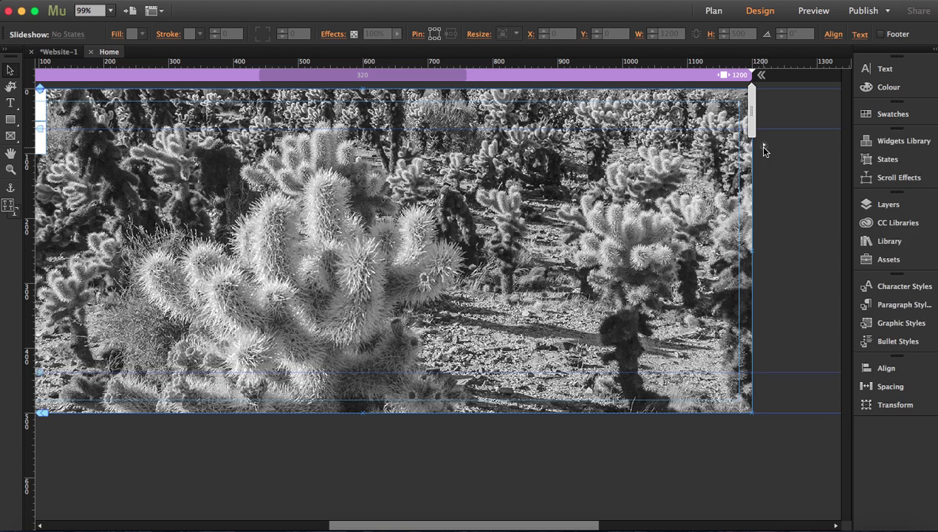
click(763, 147)
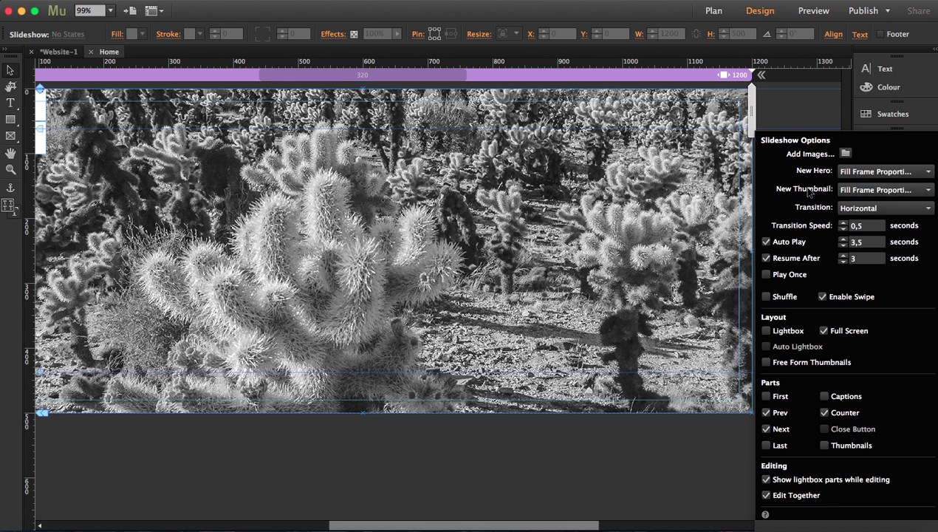
click(869, 192)
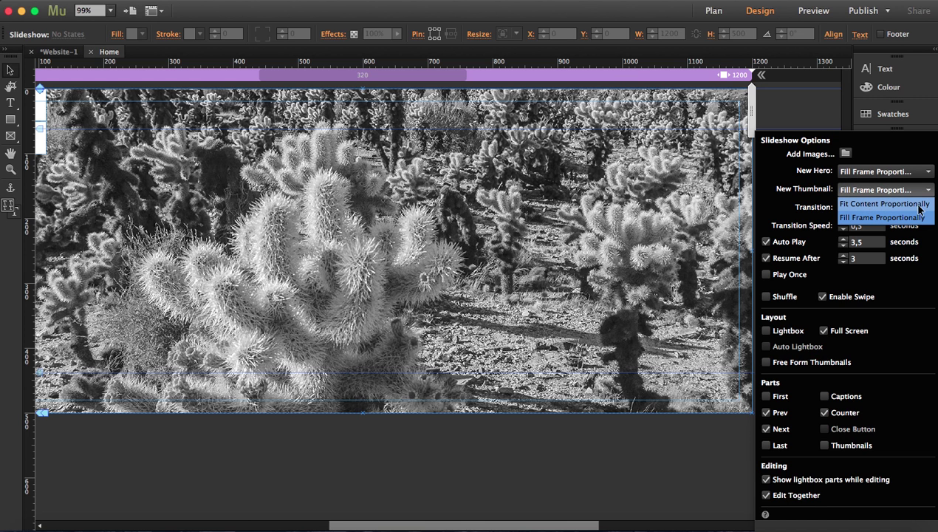
click(859, 219)
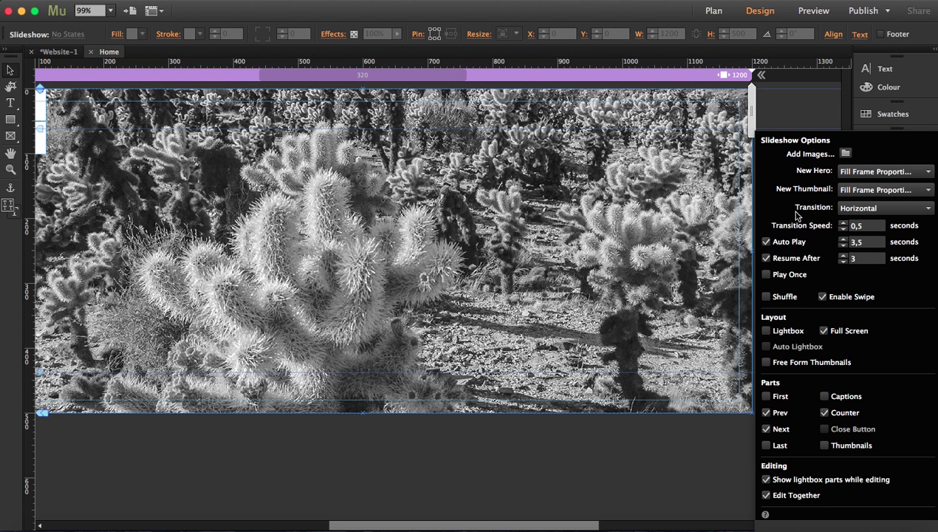
click(850, 209)
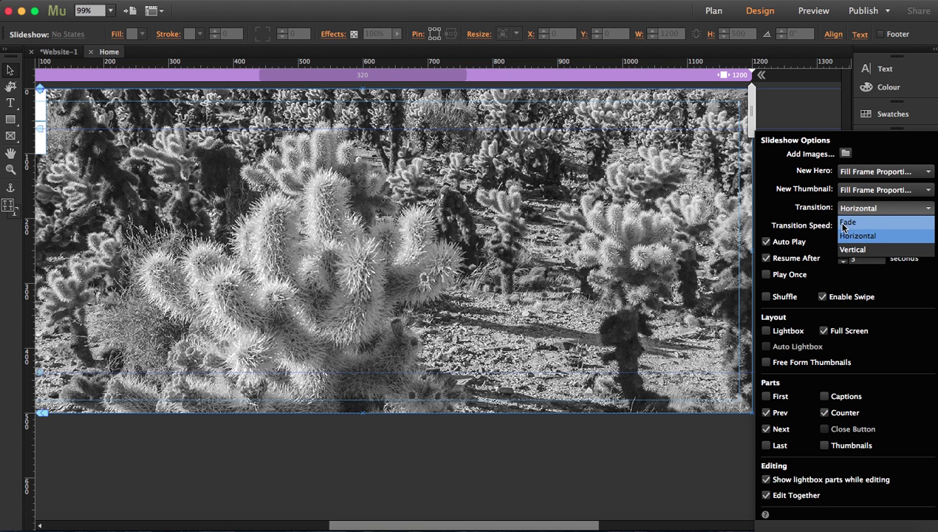
click(850, 223)
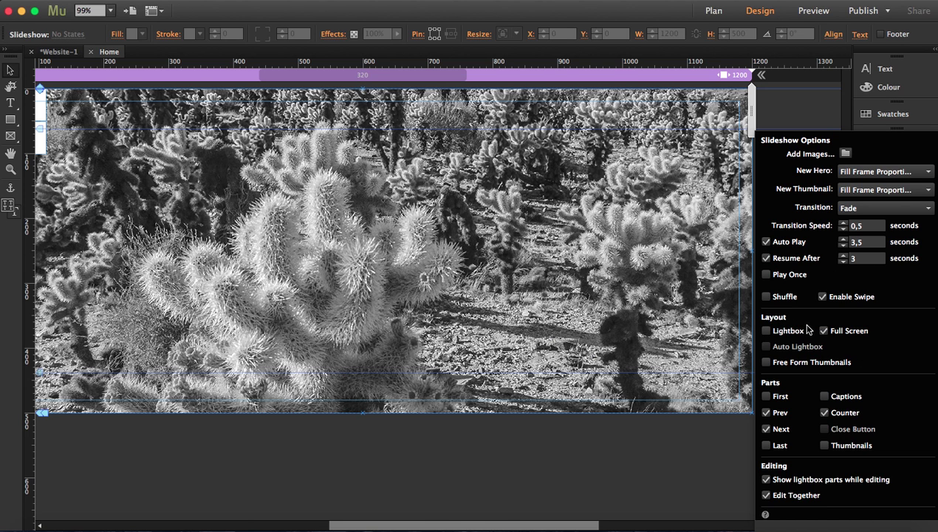
click(823, 330)
click(687, 333)
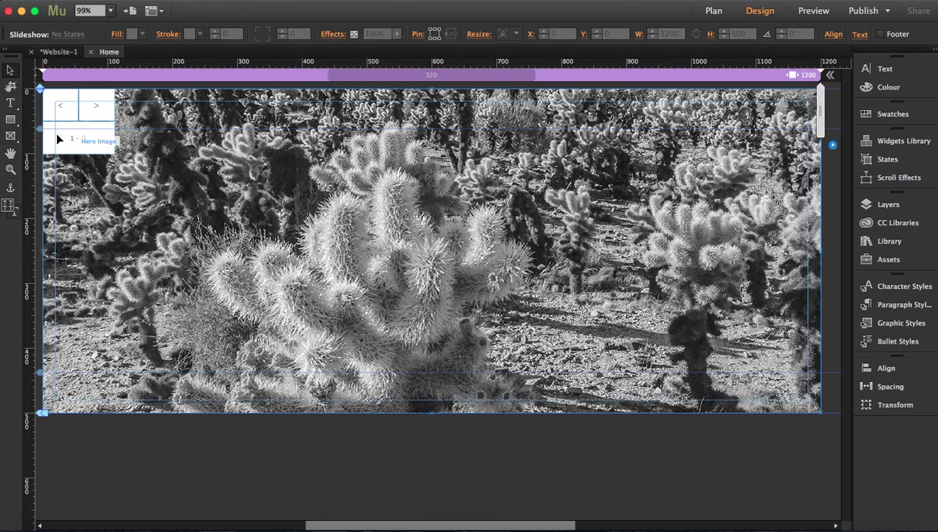
Step to the road slide and fill the 2 - 3 counter box with blue 0071BC
click(96, 109)
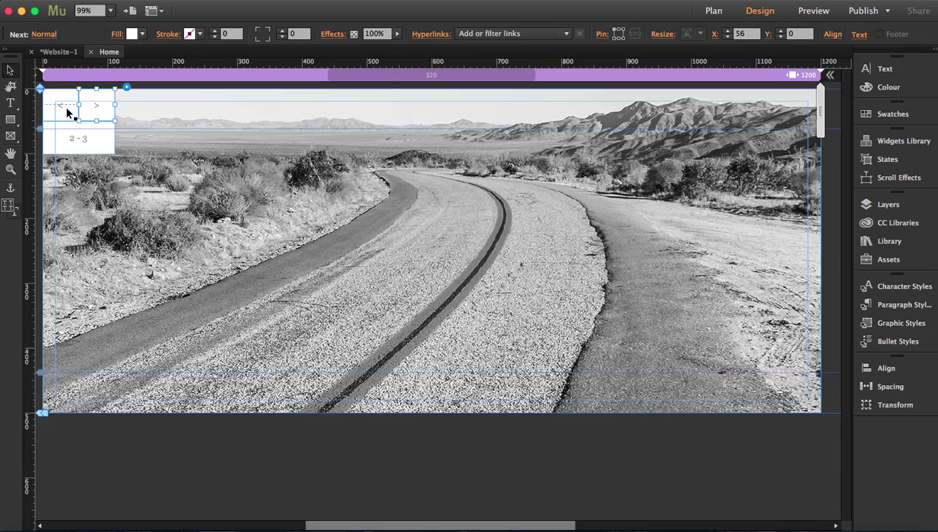
click(63, 108)
click(95, 106)
click(90, 139)
click(132, 34)
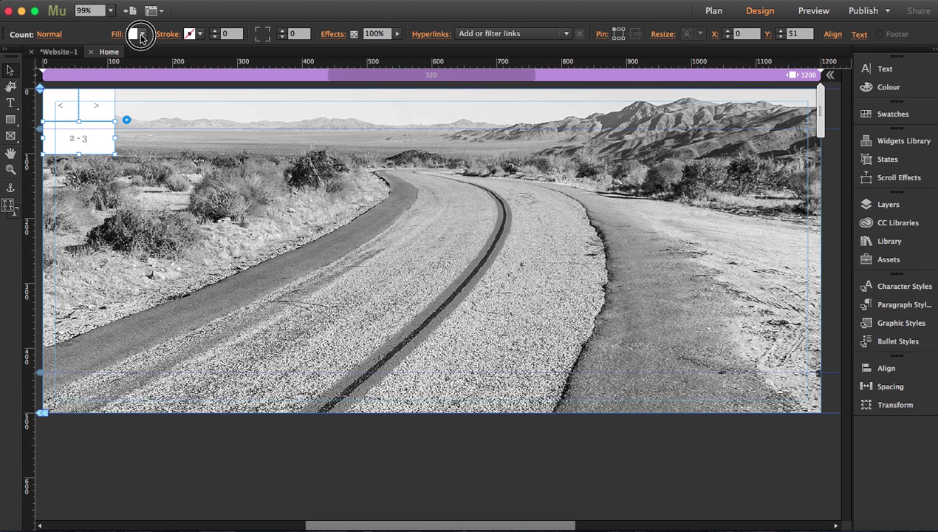
click(287, 51)
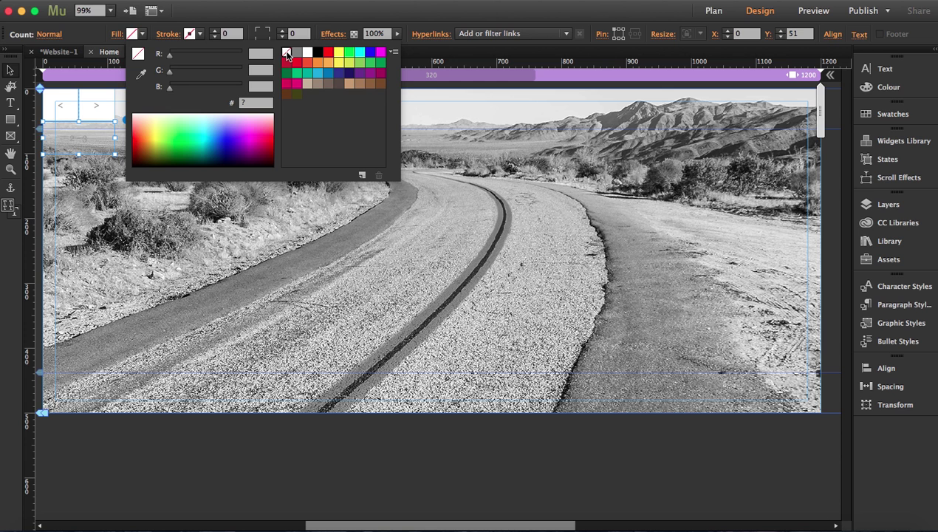
click(330, 72)
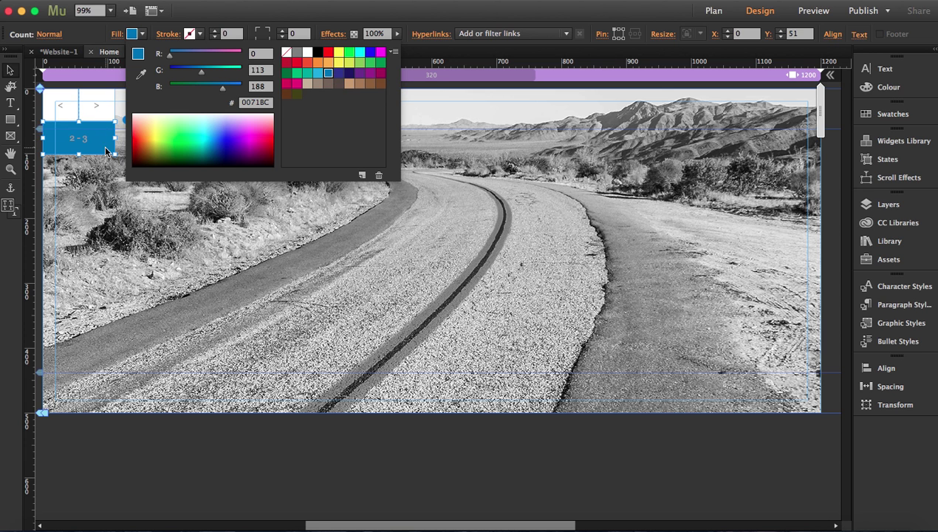
Select the slideshow's hero image and reopen its options
scroll(547, 213, right, 3)
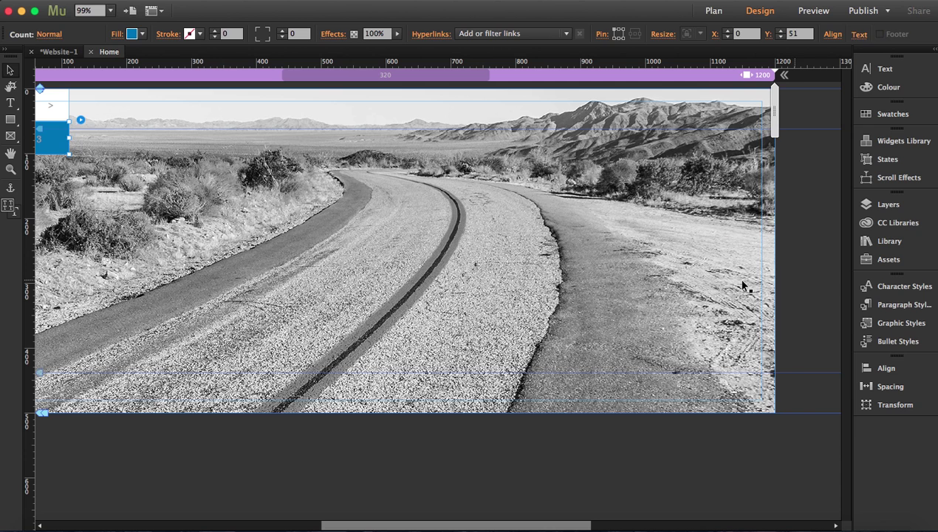
click(773, 189)
click(785, 146)
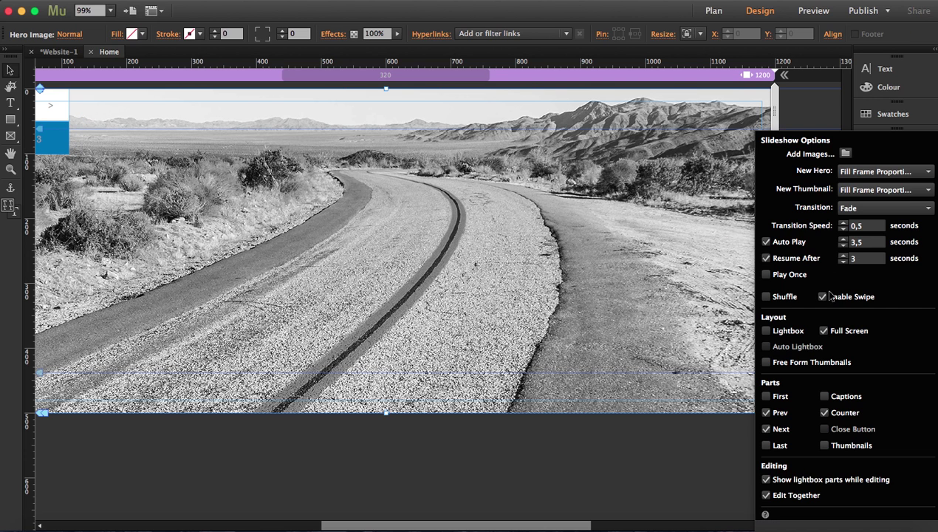
Enable Free Form Thumbnails and Thumbnails, and turn off the Prev, Next and Counter parts
click(766, 363)
click(765, 412)
click(766, 429)
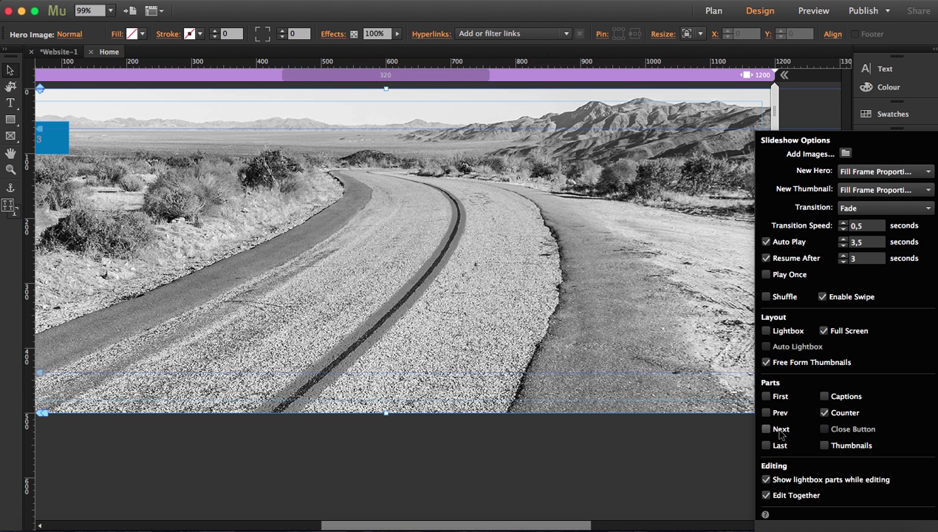
click(824, 412)
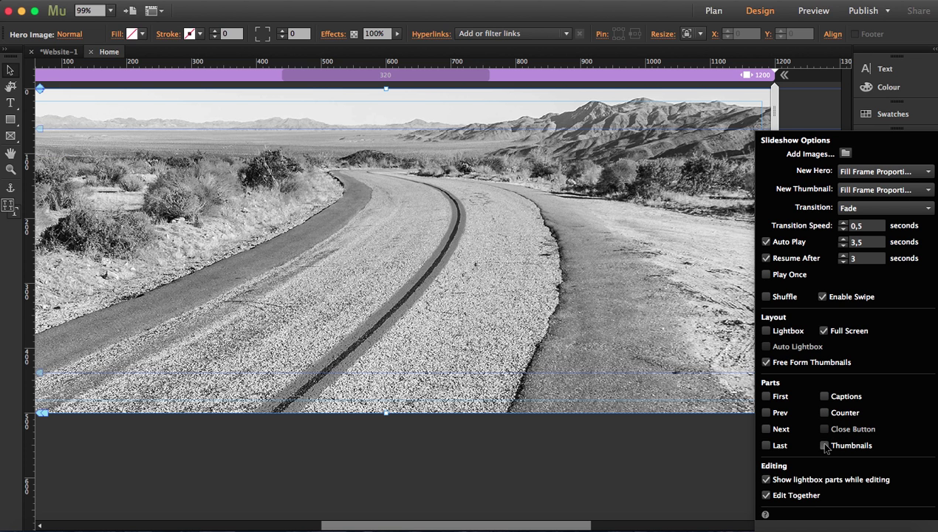
click(824, 445)
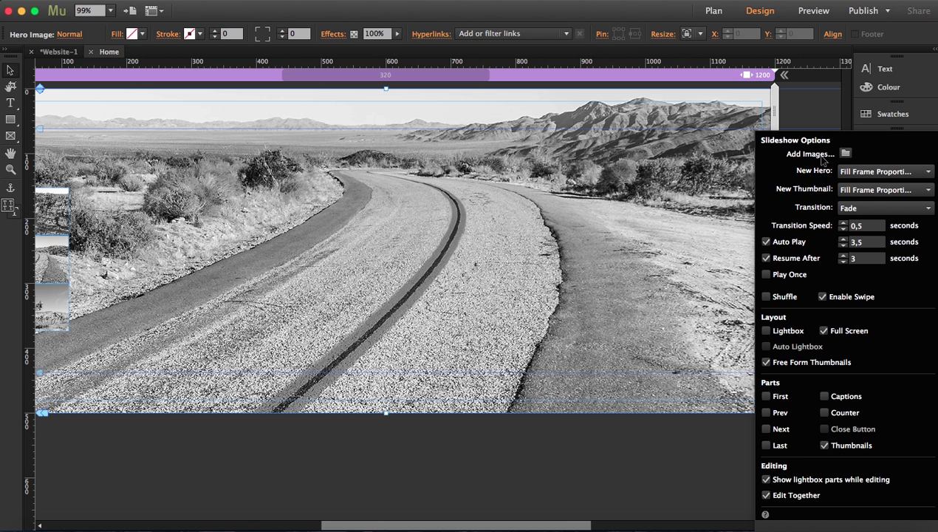
Add all four JPG photos from the Desktop PHOTOS folder to the slideshow
click(843, 153)
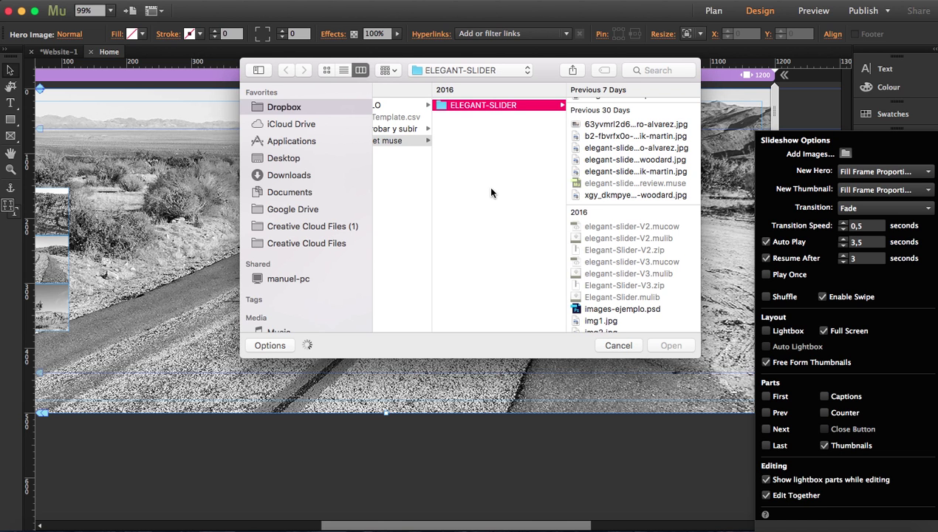
click(281, 164)
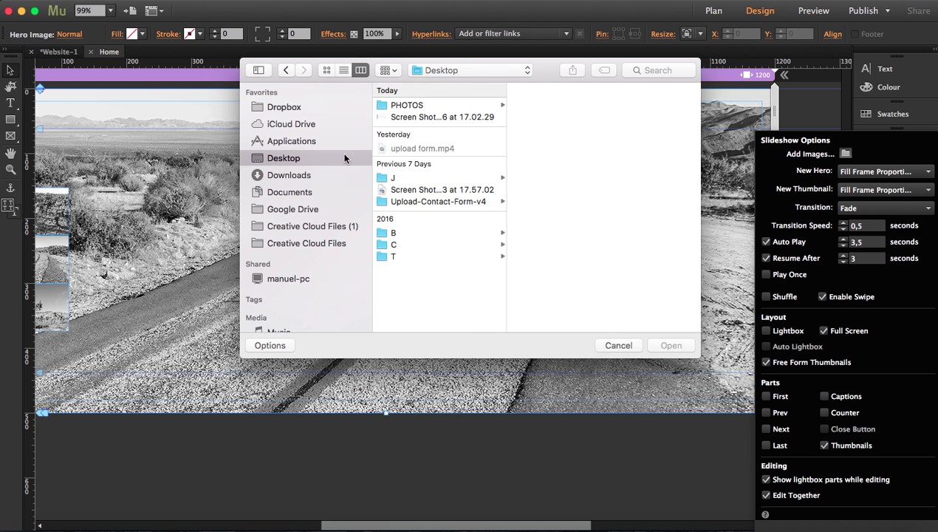
click(403, 107)
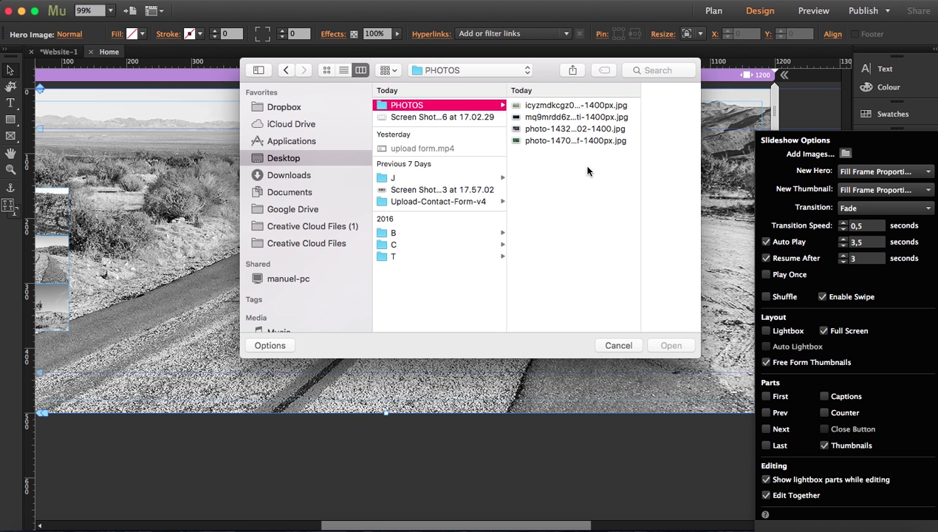
drag(582, 154, 566, 106)
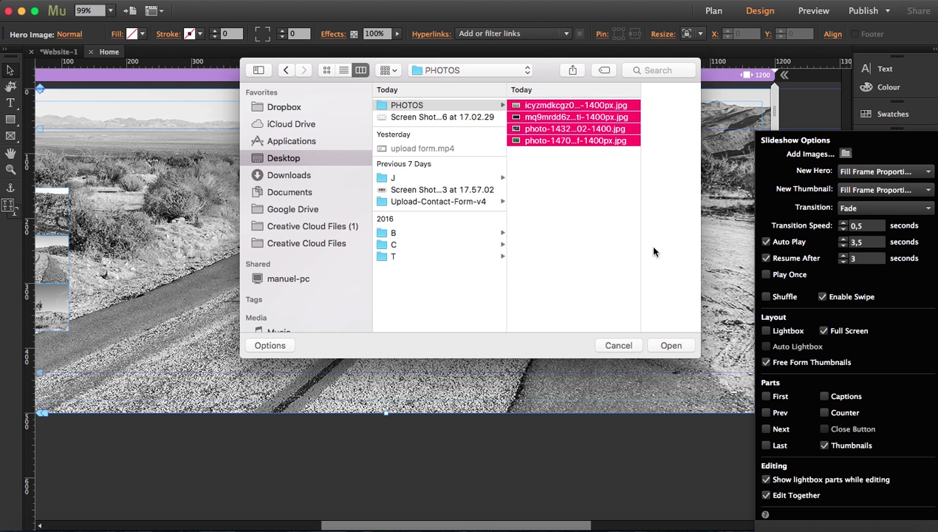
click(670, 345)
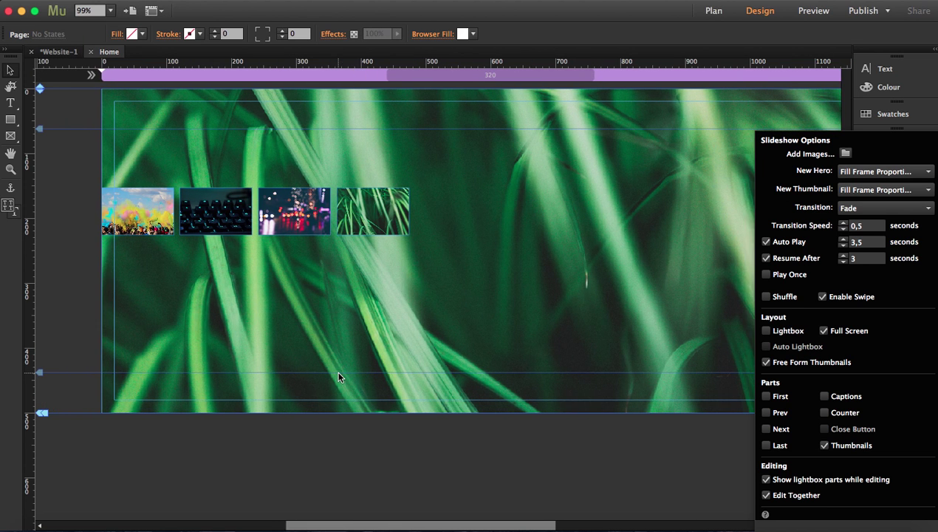
scroll(338, 377, right, 3)
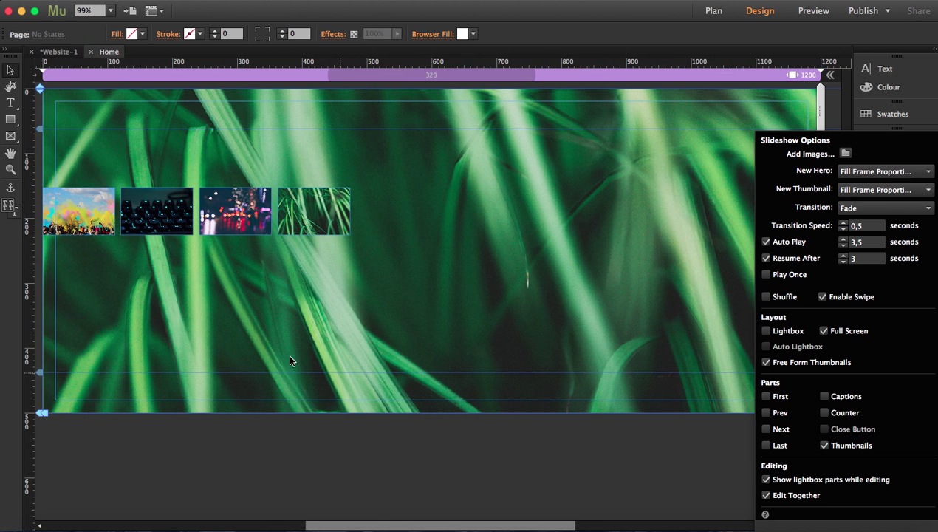
scroll(289, 359, left, 1)
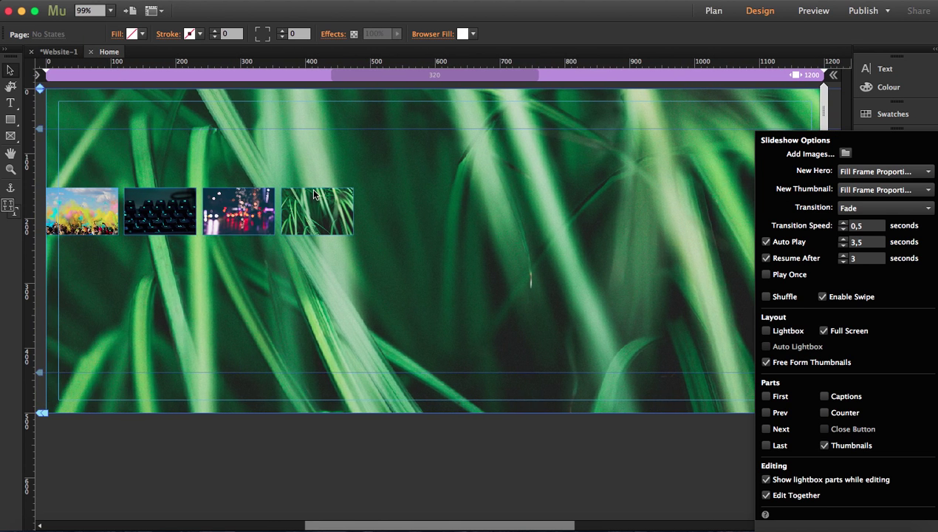
click(235, 214)
click(160, 211)
click(84, 215)
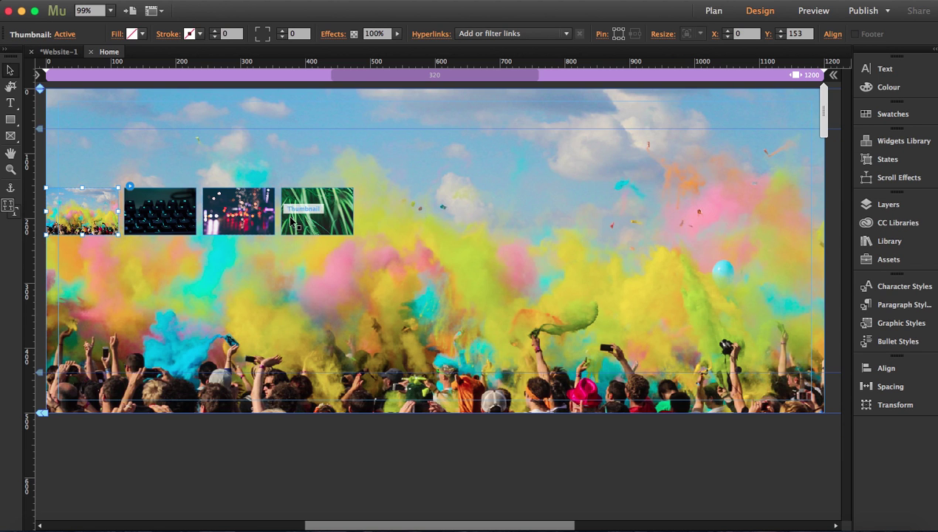
click(327, 216)
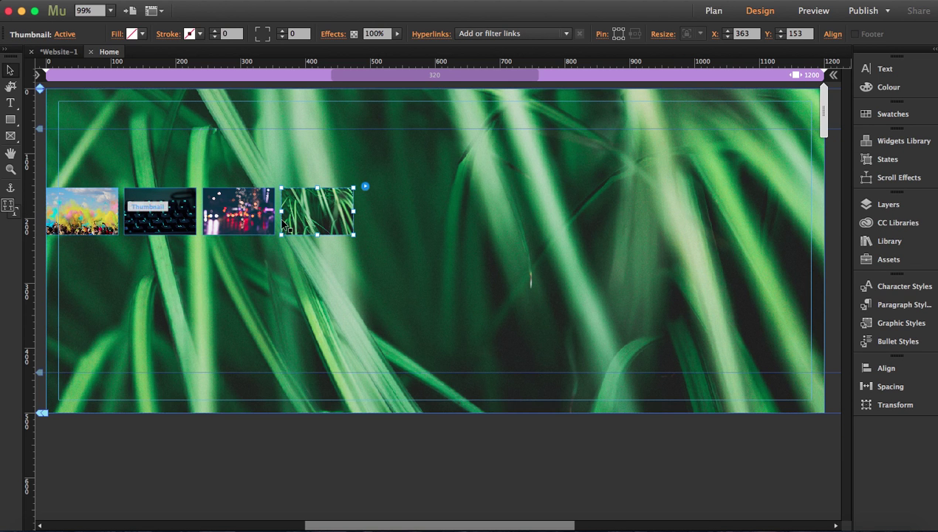
scroll(649, 219, left, 1)
scroll(648, 218, right, 3)
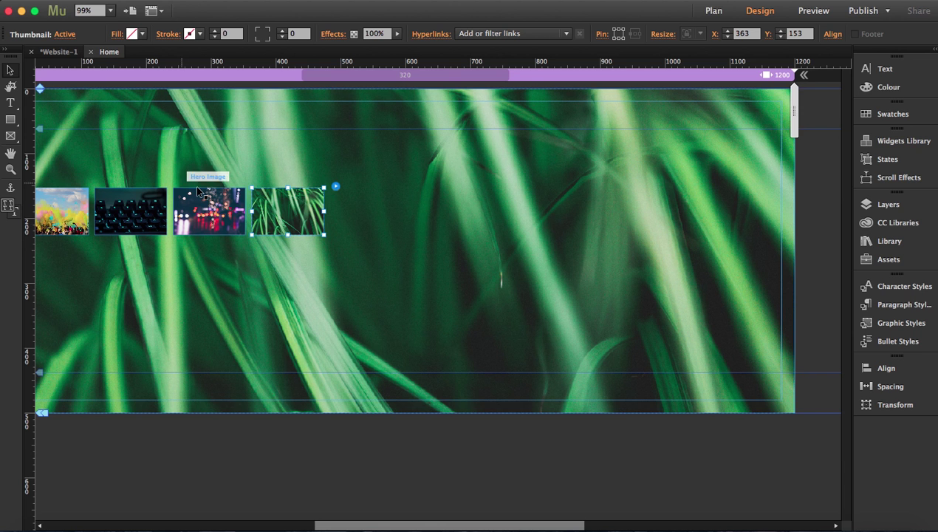
key(Delete)
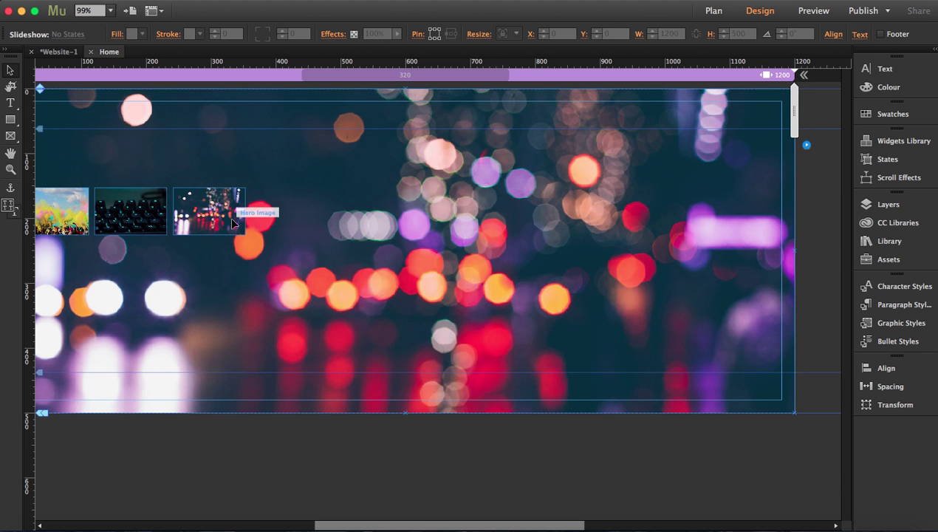
click(230, 216)
key(Delete)
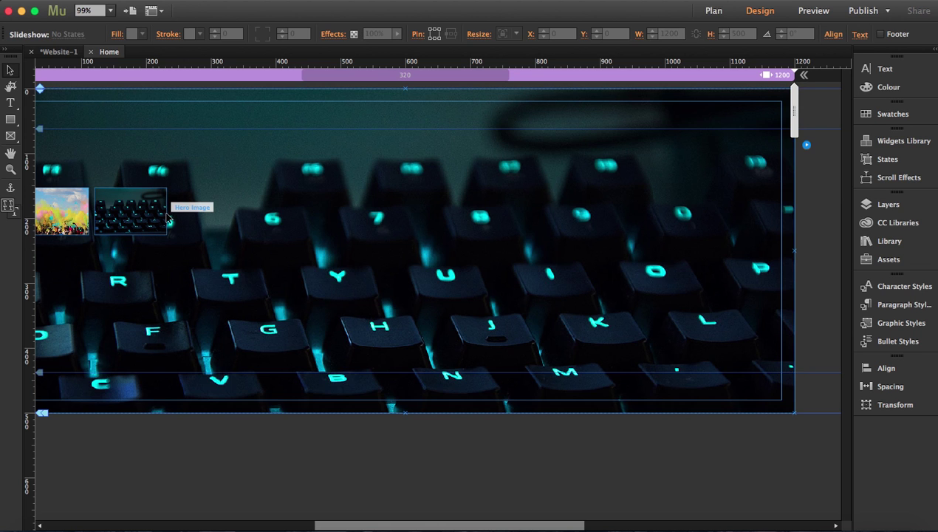
key(super+z)
key(super+z)
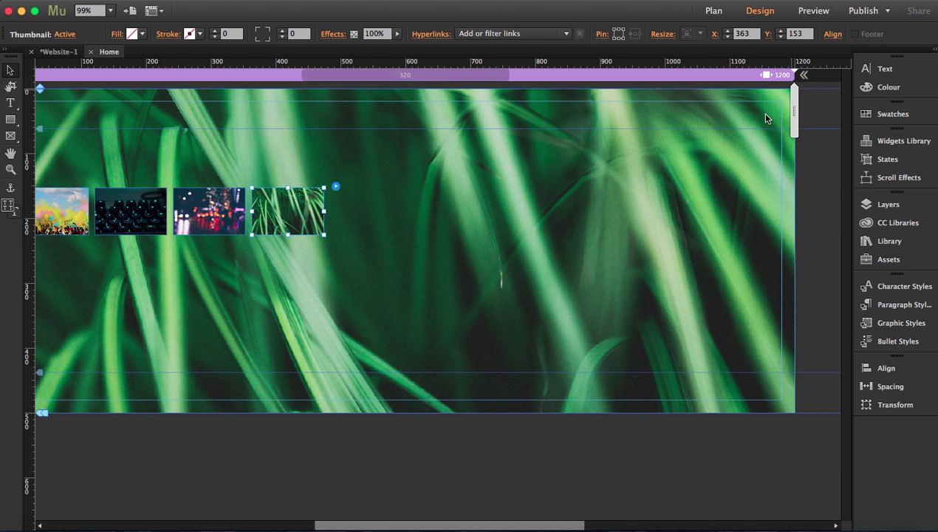
click(732, 127)
Uncheck Thumbnails in Slideshow Options so only the full-screen images show
click(806, 147)
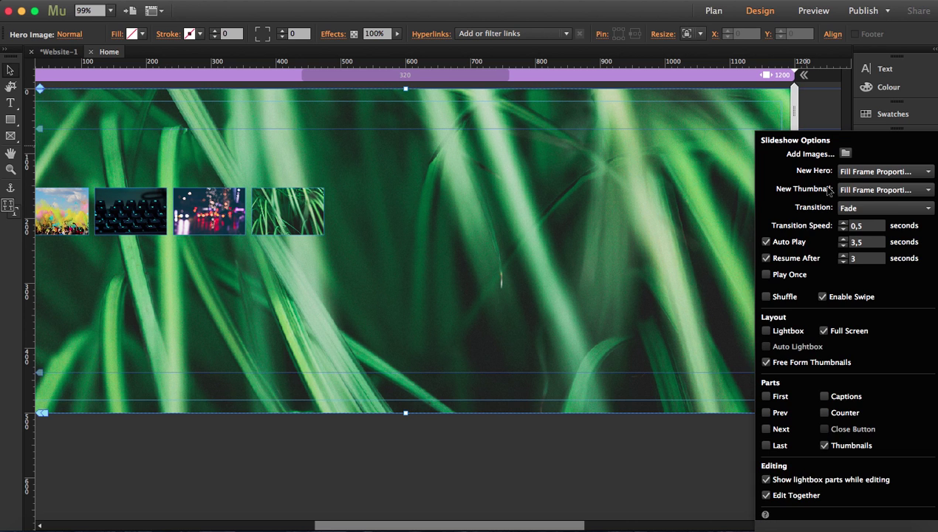
click(826, 446)
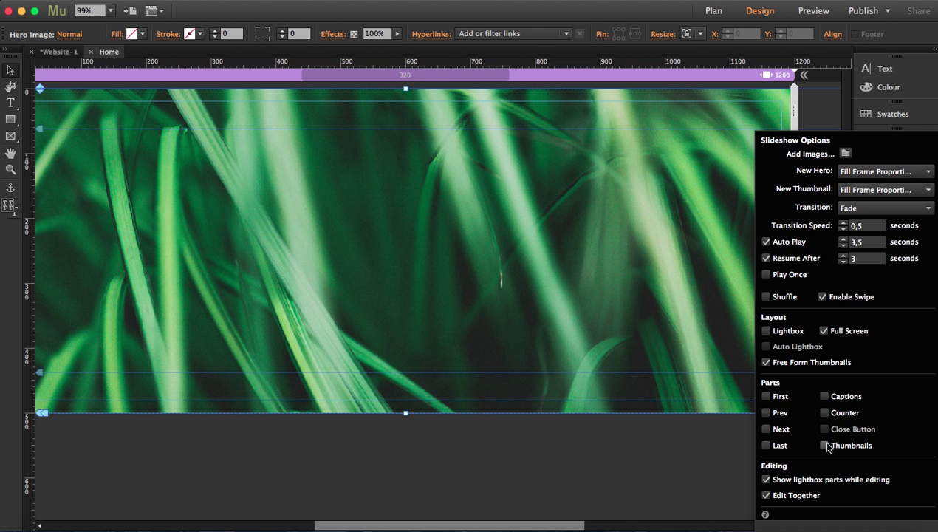
click(827, 120)
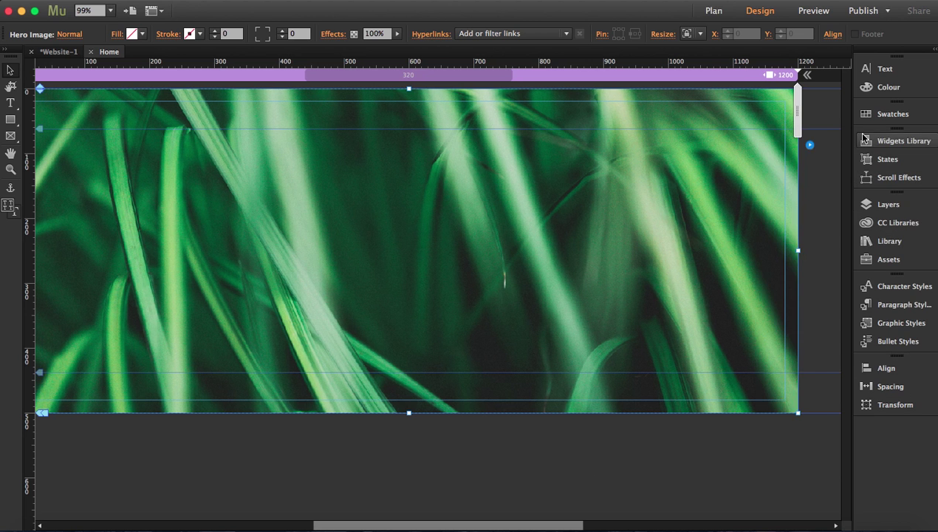
scroll(594, 275, left, 2)
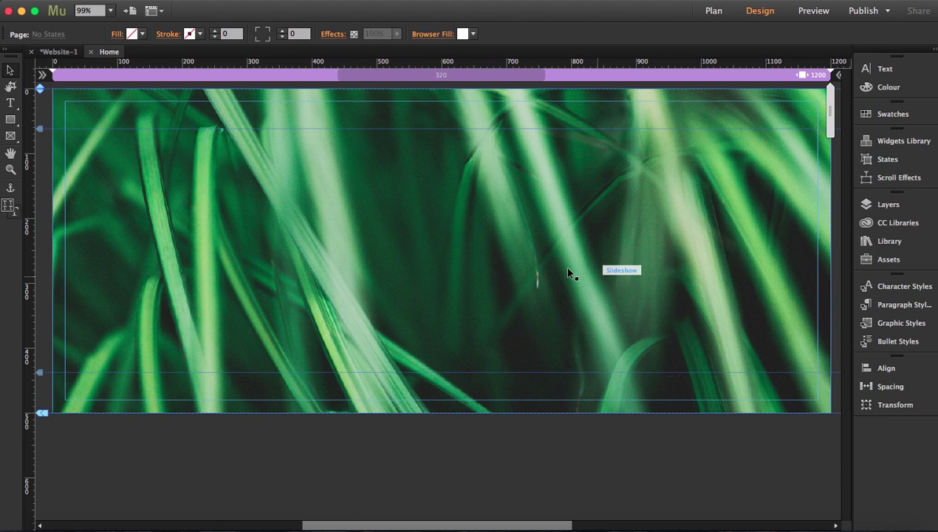
click(10, 102)
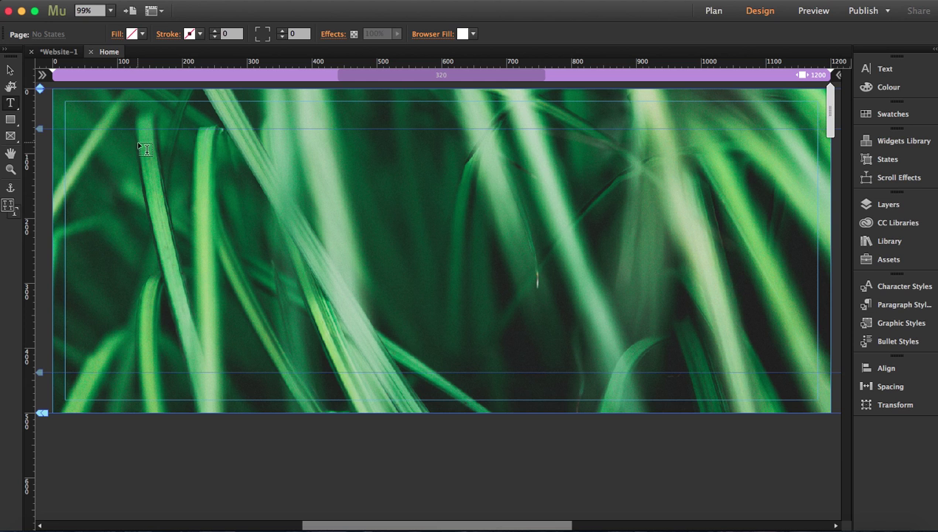
click(10, 69)
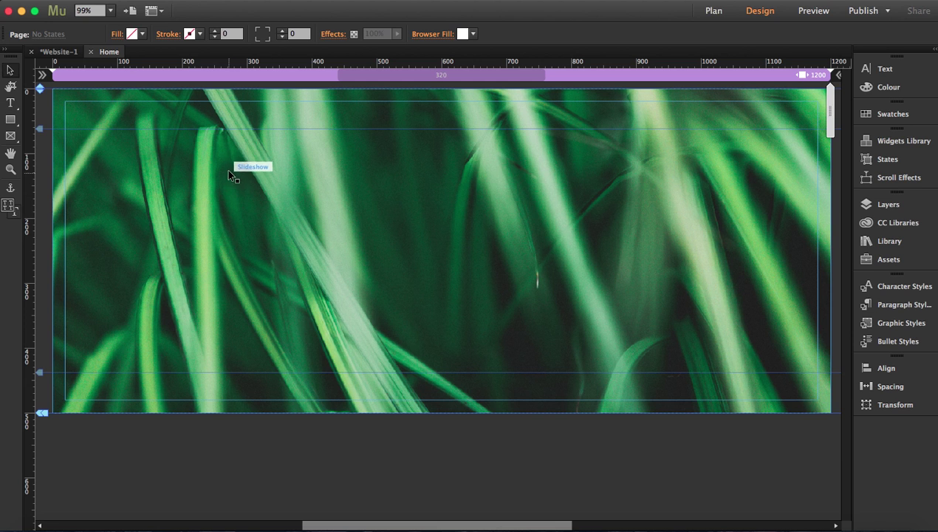
Preview the Home page in Safari, closing and relaunching the browser preview
key(super+shift+e)
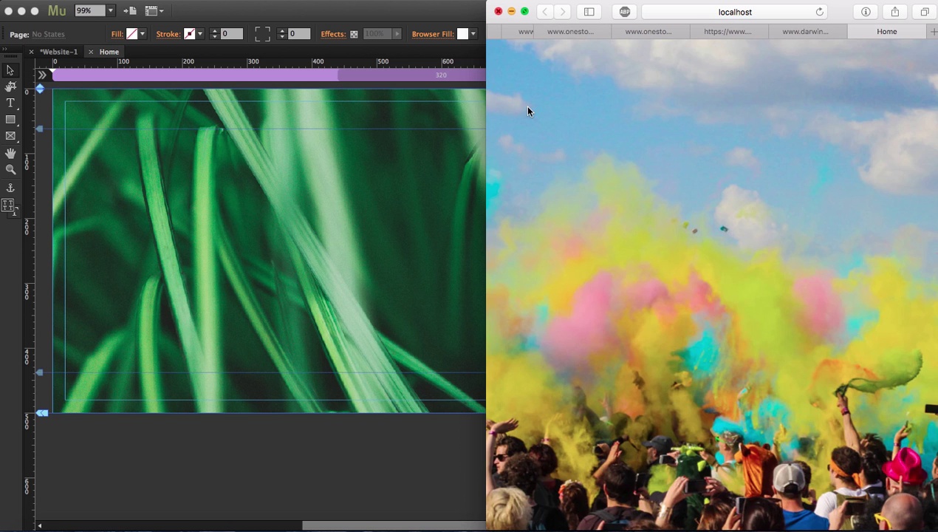
click(498, 12)
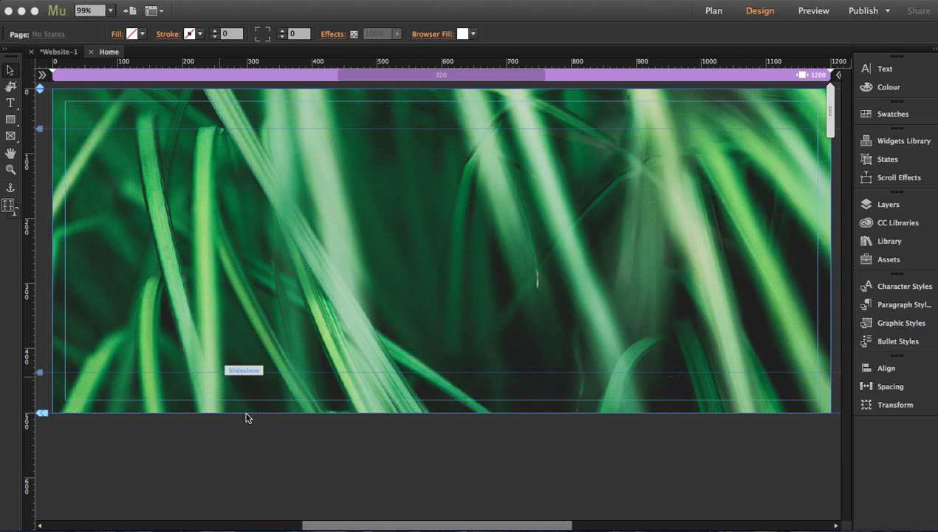
key(super+shift+e)
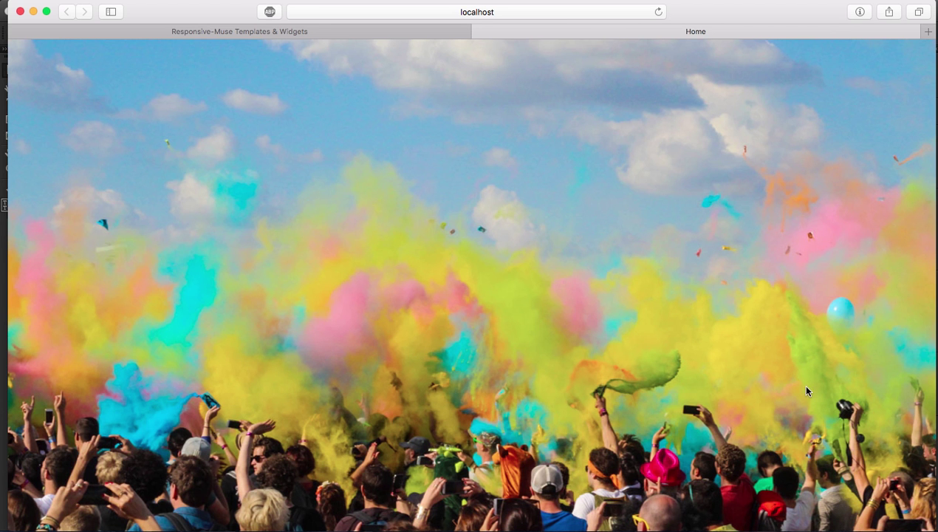
Resize the Safari window narrower, wider, smaller and full-screen to test the slideshow, then return to Muse
drag(925, 338, 364, 287)
drag(507, 282, 932, 275)
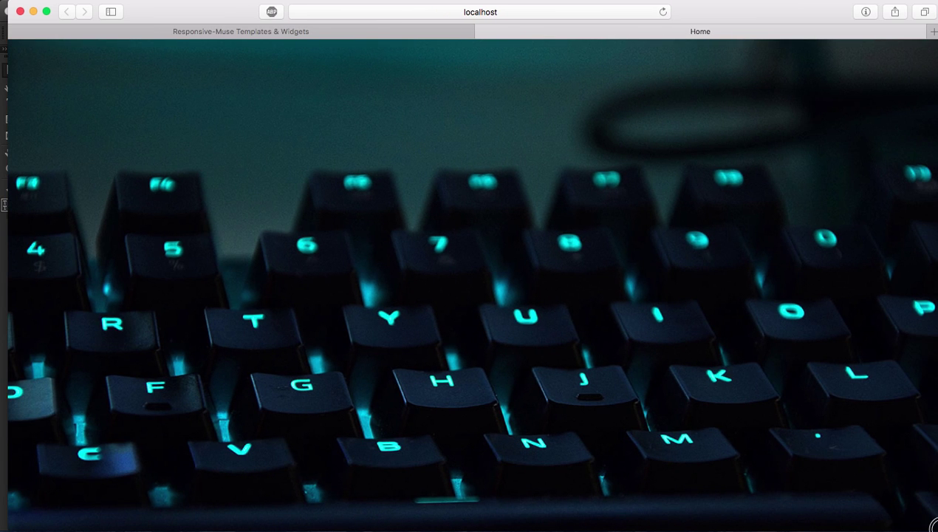
drag(932, 525, 843, 381)
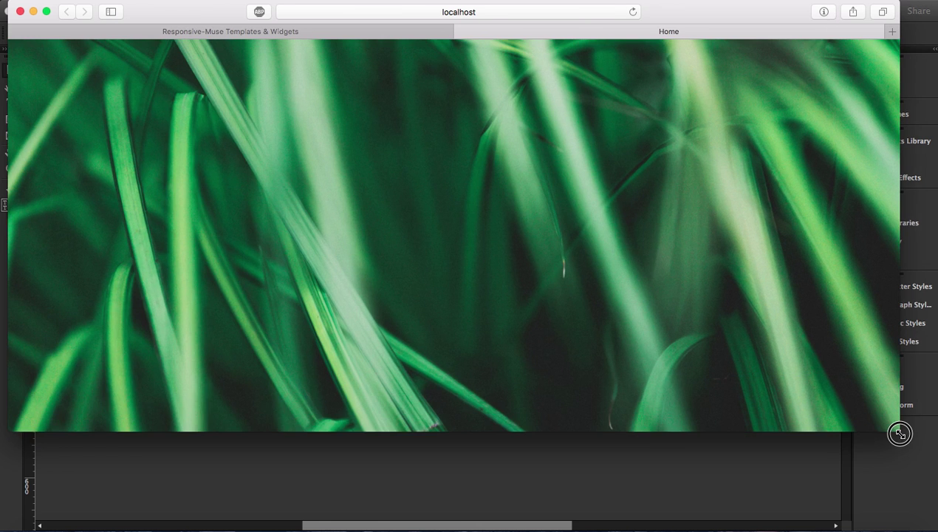
drag(899, 434, 934, 529)
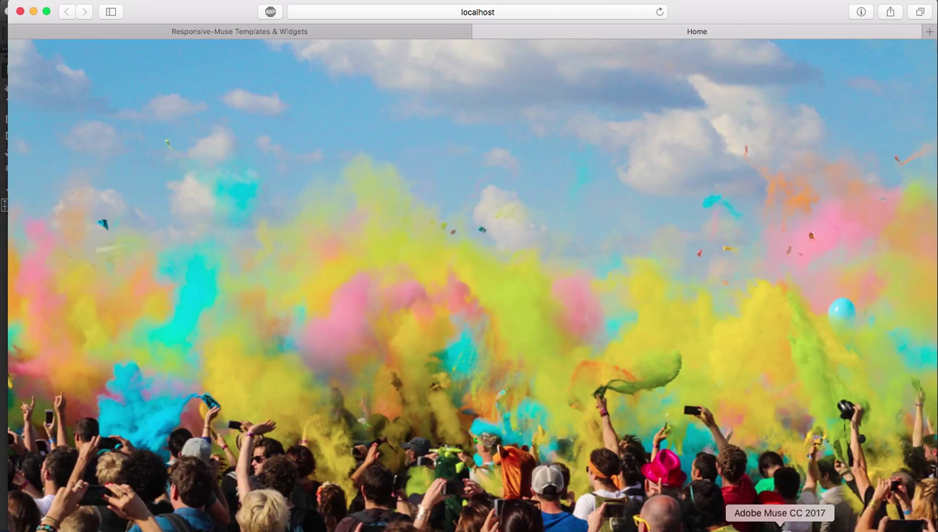
click(779, 526)
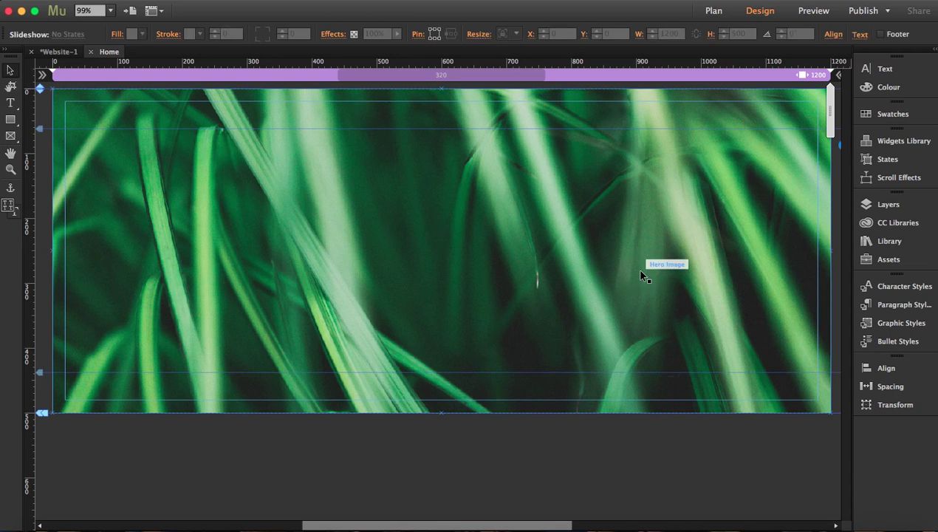